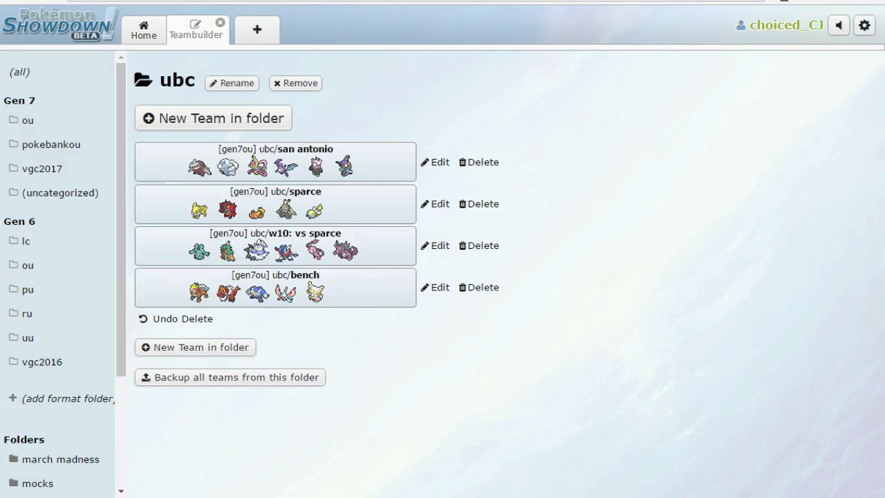
# Open the "w10: vs sparce" team on Bronzong and bring up its EV spread.
pyautogui.click(154, 250)
pyautogui.click(252, 263)
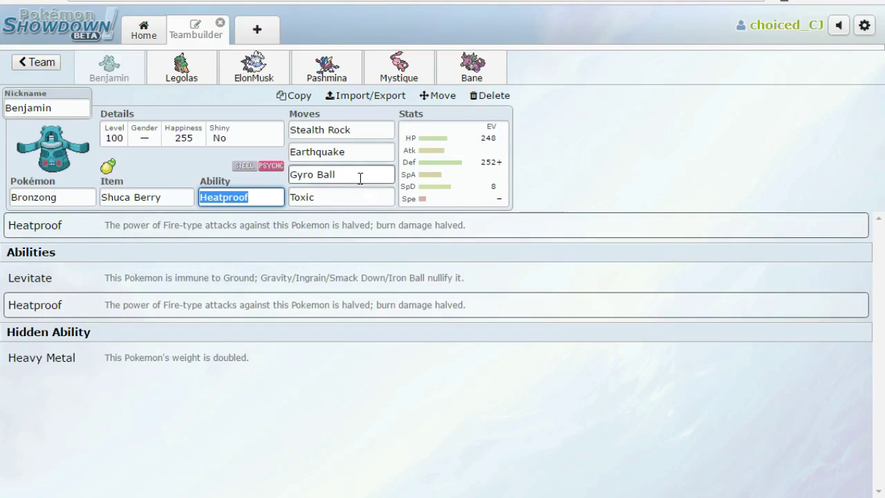
pyautogui.click(499, 179)
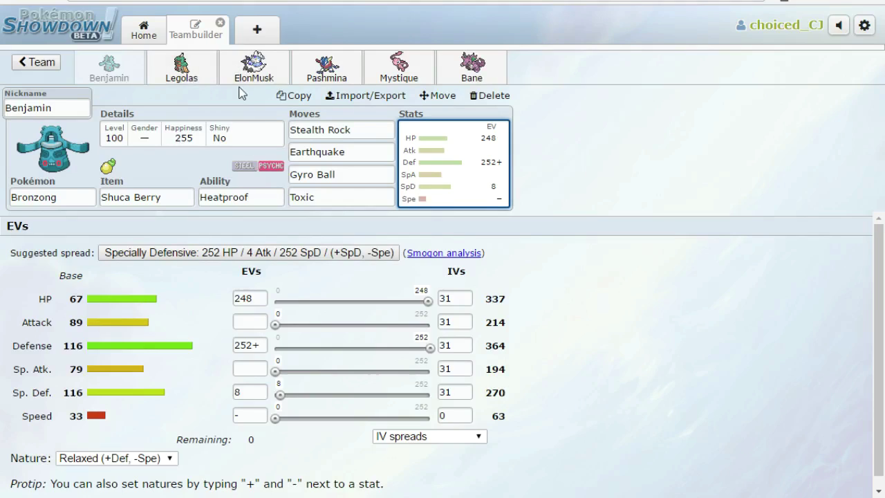
# Review Decidueye's set, including its held item and EV spread, and the Thundurus set.
pyautogui.click(191, 76)
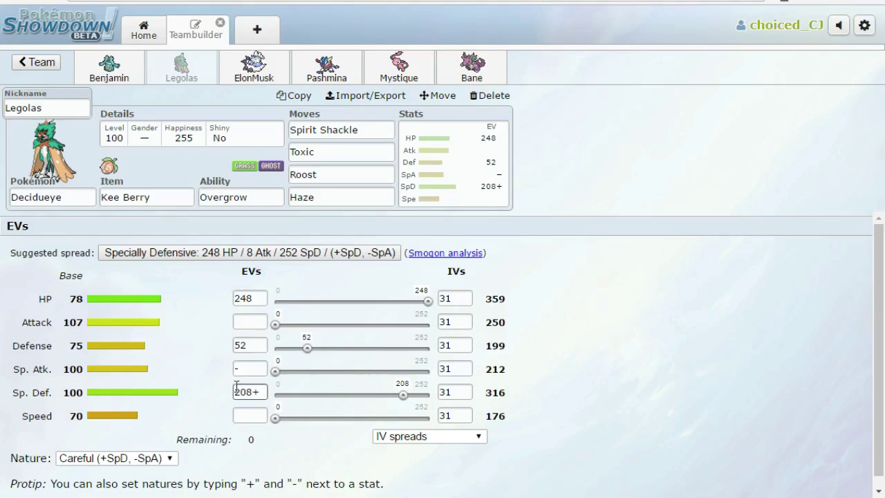
pyautogui.click(134, 196)
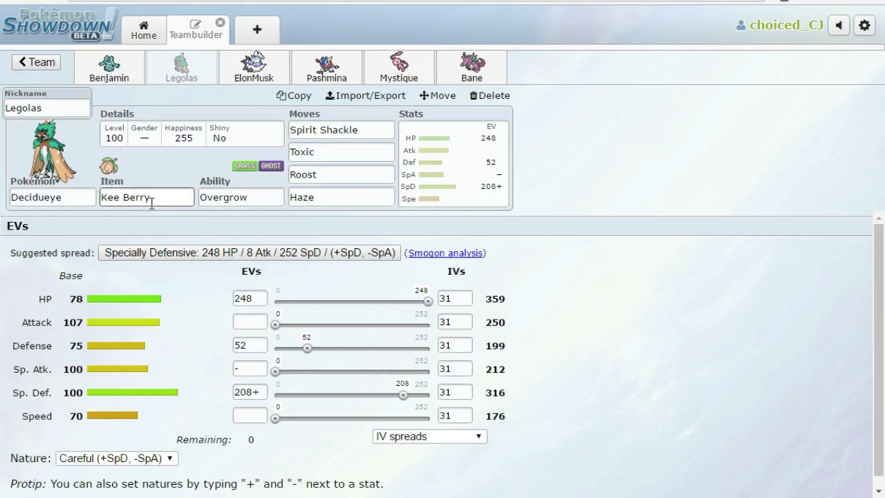
pyautogui.click(163, 171)
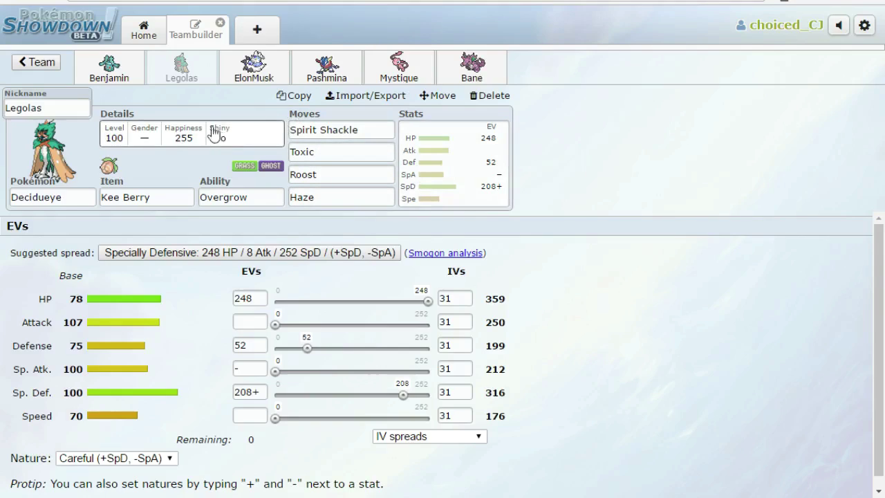
pyautogui.click(237, 81)
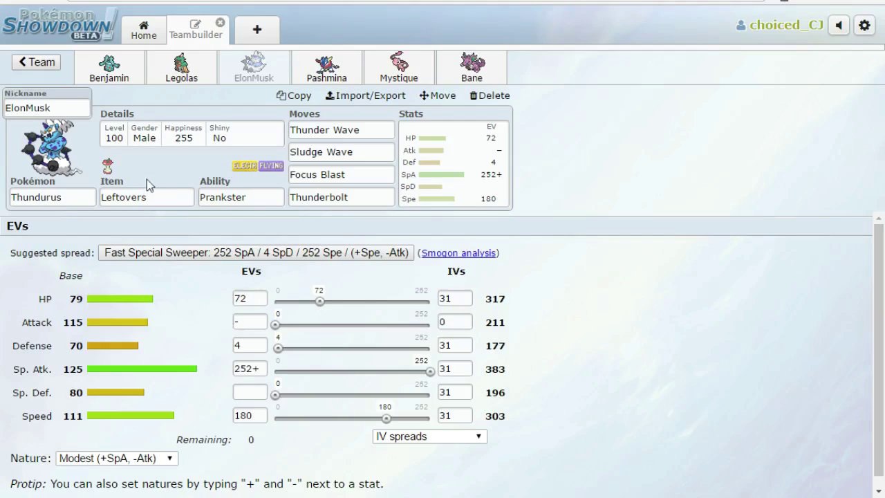
# Clear Greninja's HP and Defense EVs.
pyautogui.click(326, 69)
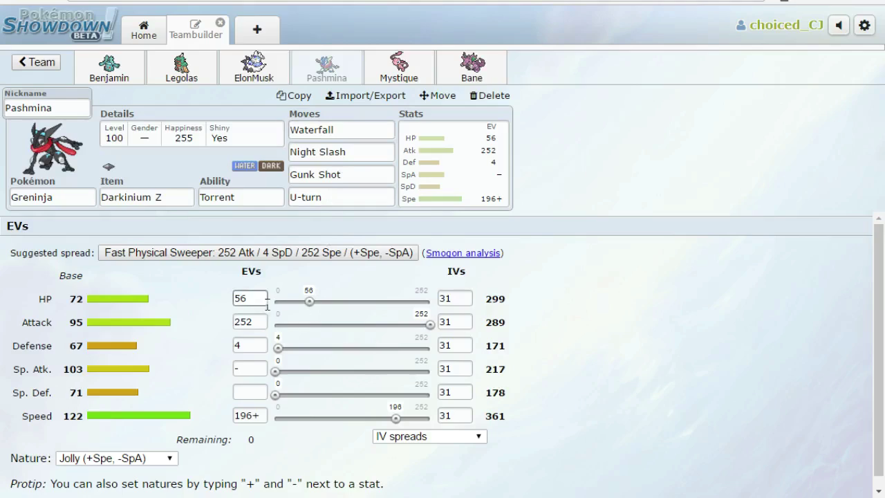
pyautogui.doubleClick(261, 298)
pyautogui.press('BackSpace')
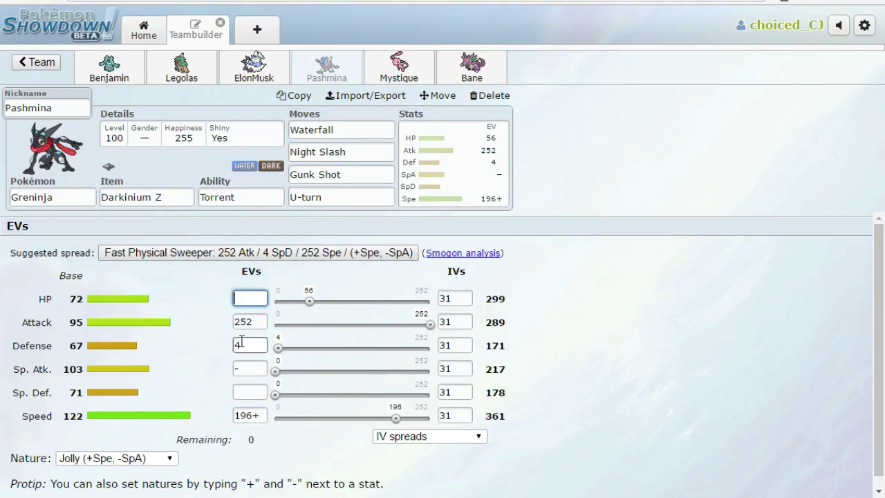
pyautogui.doubleClick(246, 344)
pyautogui.press('BackSpace')
# Set Greninja's Sp. Atk. EVs to 60 and mark Sp. Def. as the lowered stat for a Naive nature.
pyautogui.doubleClick(235, 367)
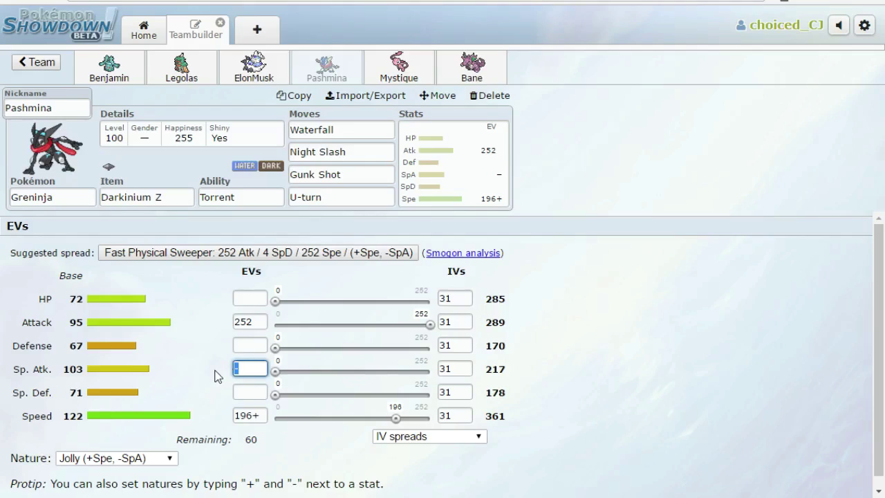
pyautogui.write('60')
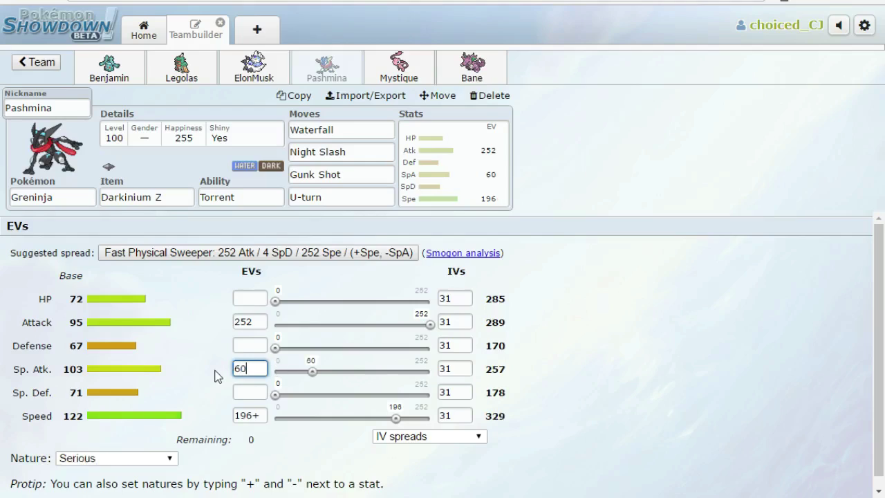
pyautogui.click(246, 391)
pyautogui.write('-')
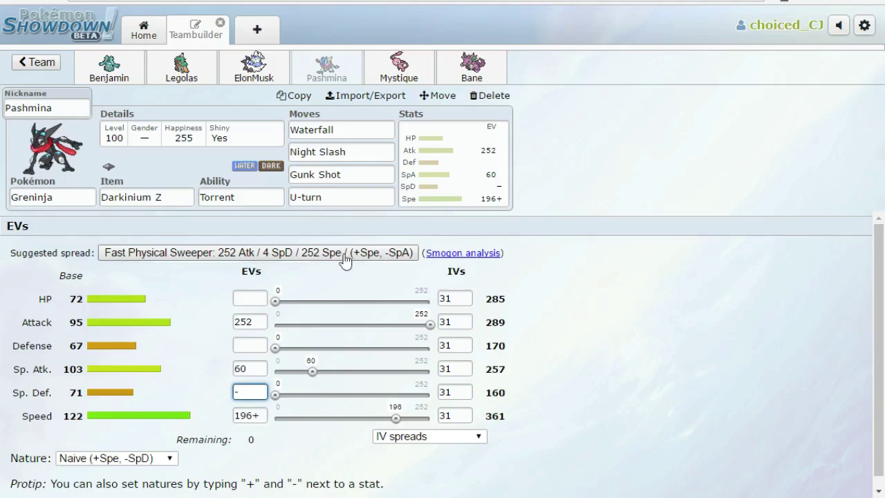
pyautogui.click(353, 123)
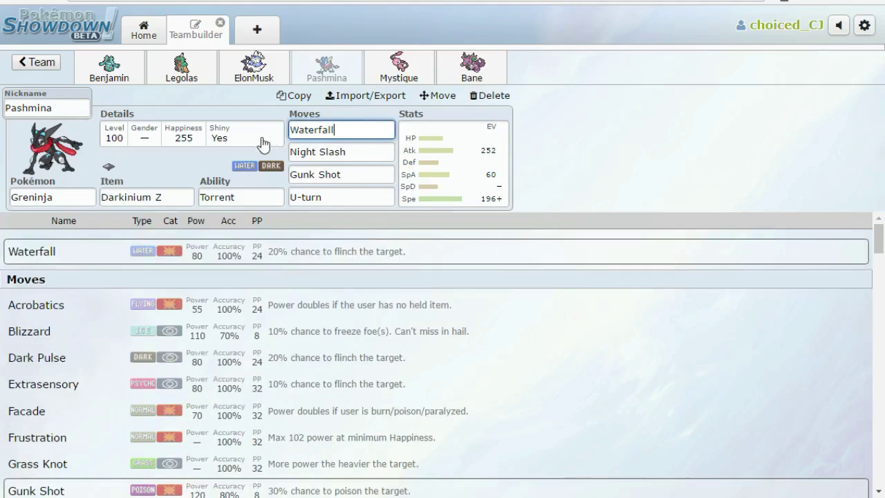
pyautogui.write('Hydro')
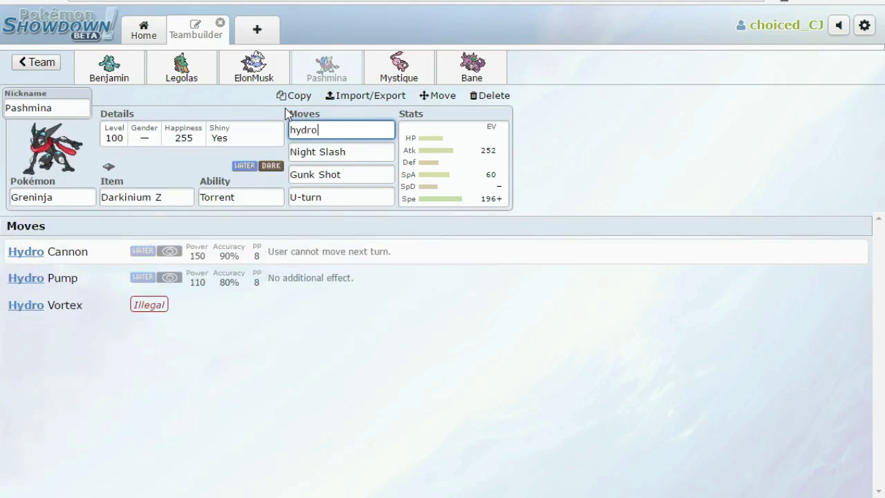
pyautogui.press('Return')
pyautogui.hotkey('shift', 'Tab')
pyautogui.write('gy')
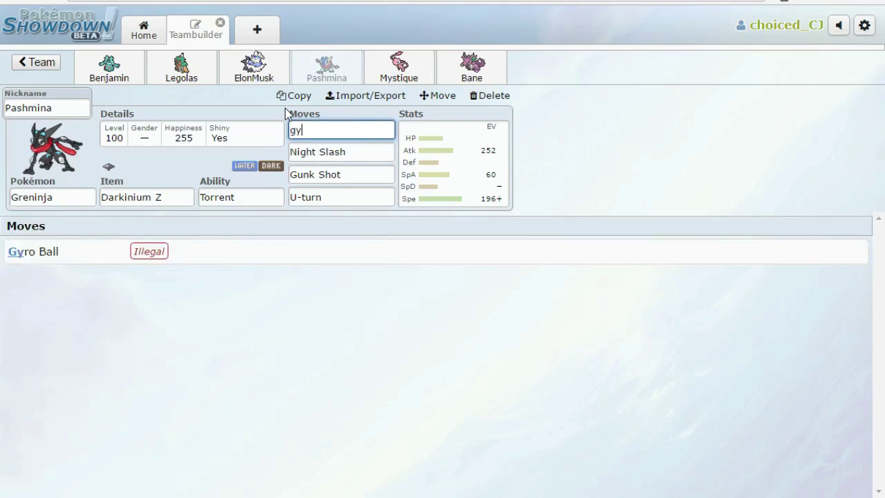
pyautogui.press('BackSpace')
pyautogui.press('BackSpace')
pyautogui.write('hydro can')
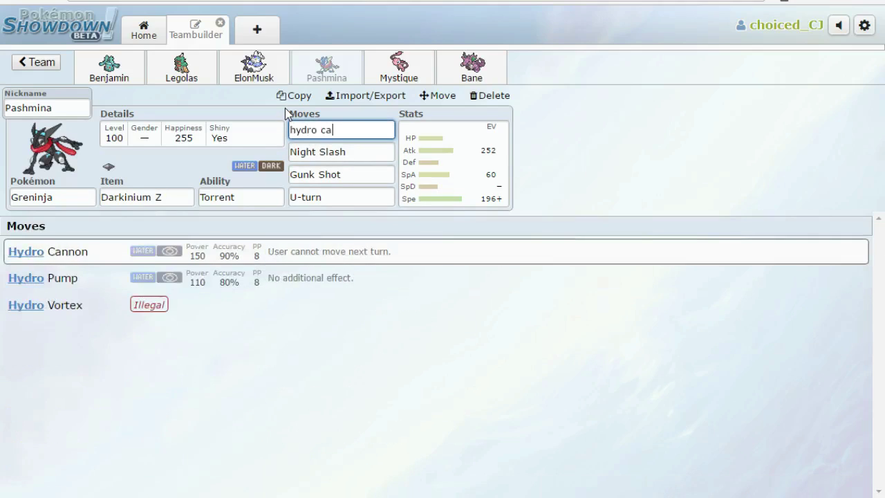
pyautogui.press('Return')
# Set Greninja's first move to Hydro Pump and go back to its EV spread.
pyautogui.hotkey('shift', 'Tab')
pyautogui.write('gy')
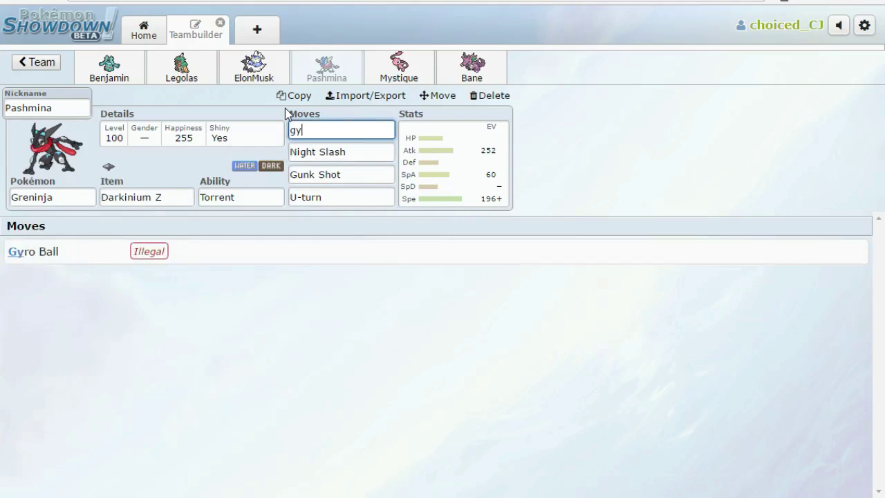
pyautogui.press('BackSpace')
pyautogui.press('BackSpace')
pyautogui.write('hydro p')
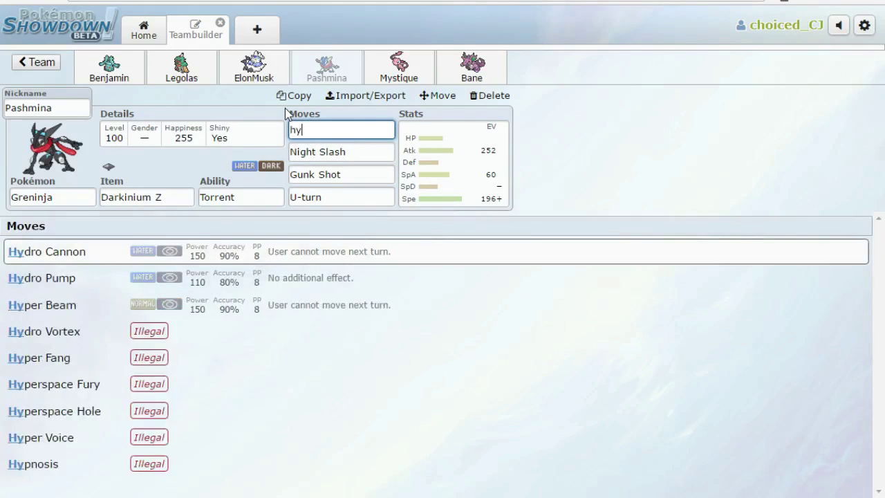
pyautogui.press('Return')
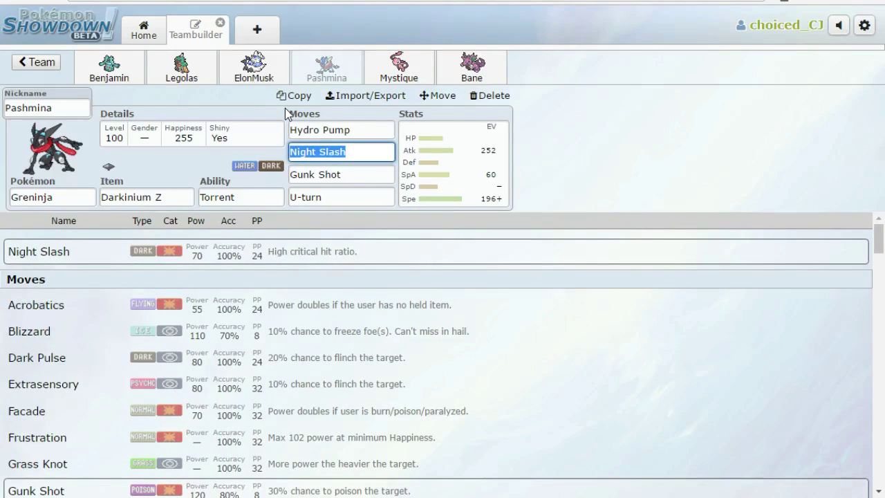
pyautogui.press('Tab')
pyautogui.press('Tab')
pyautogui.press('Tab')
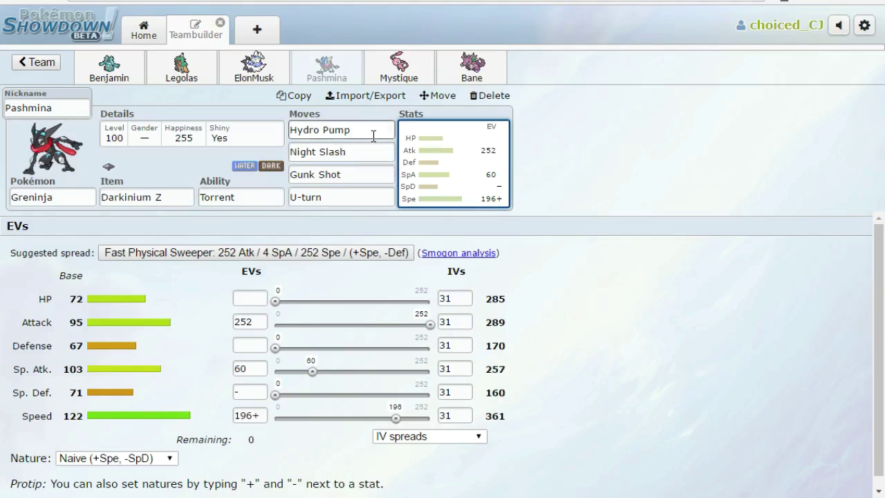
# Examine Greninja's Night Slash, Gunk Shot and U-turn moves and its Darkinium Z item.
pyautogui.click(361, 150)
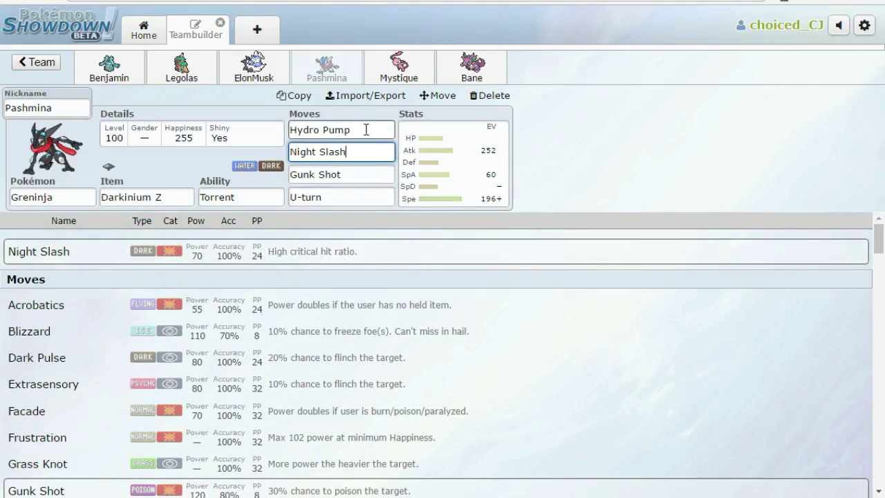
pyautogui.click(358, 175)
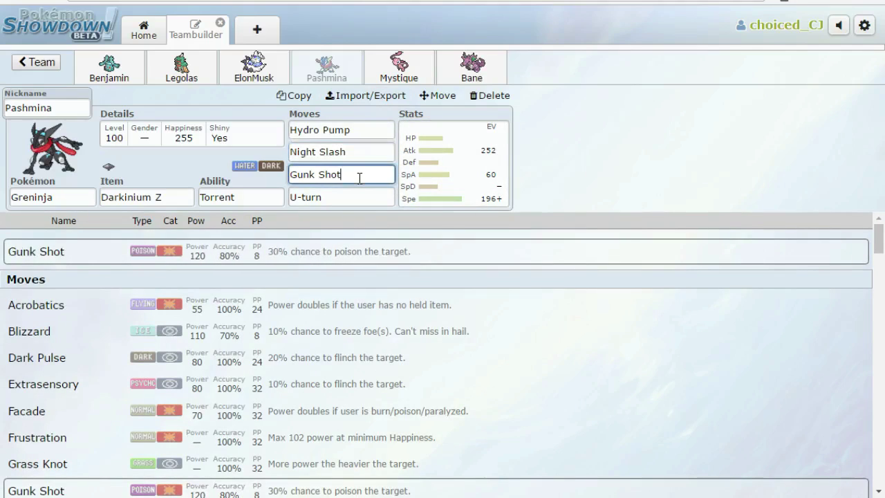
pyautogui.click(349, 151)
pyautogui.click(175, 194)
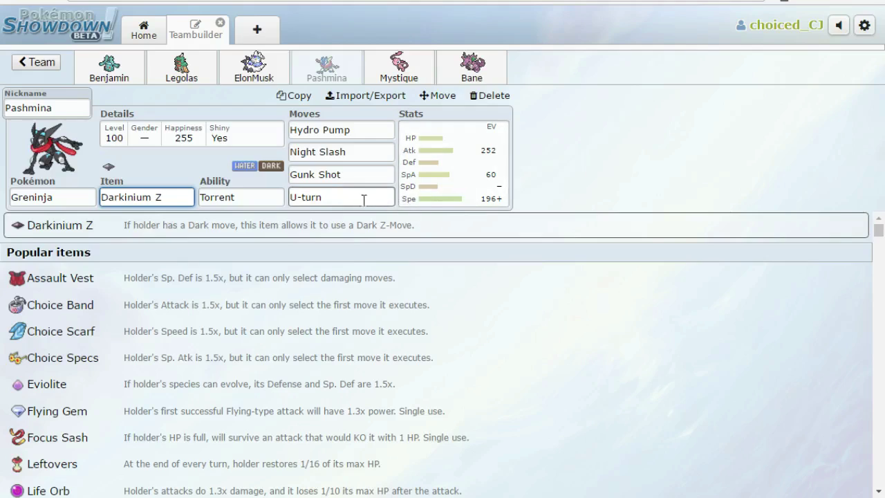
pyautogui.click(354, 175)
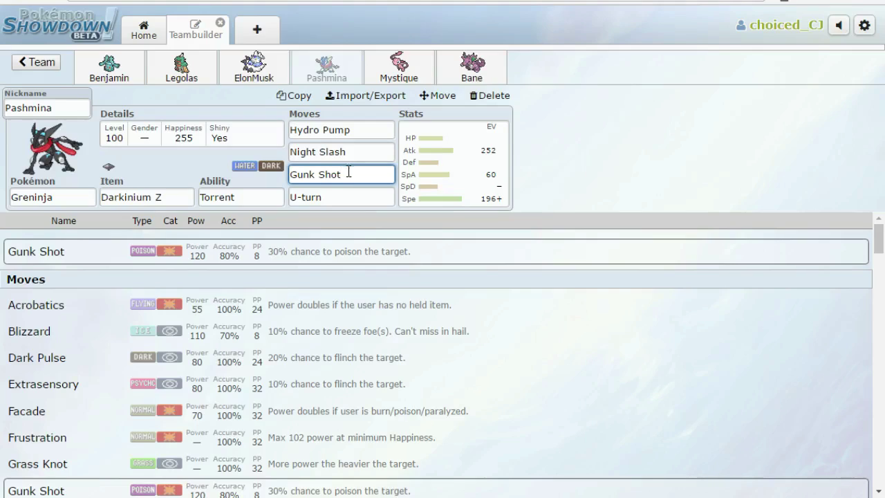
pyautogui.click(342, 196)
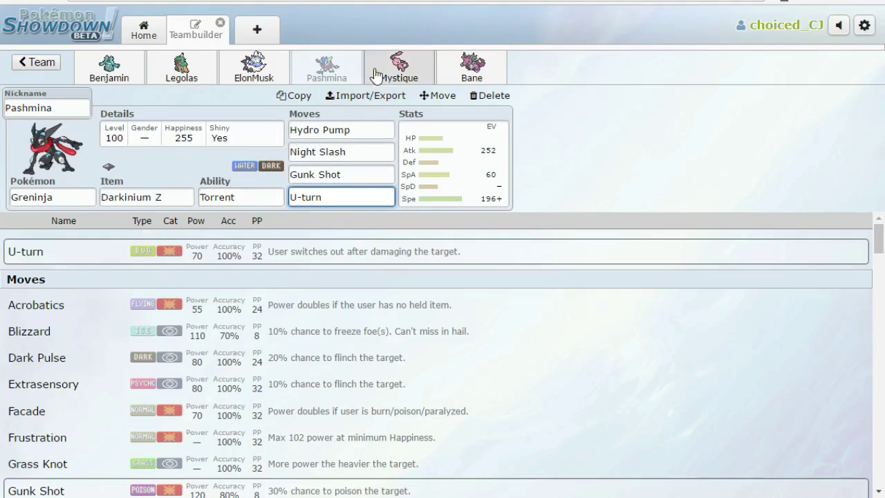
# Review Mew's Choice Scarf set, checking its Psychic move and EV spread.
pyautogui.click(399, 69)
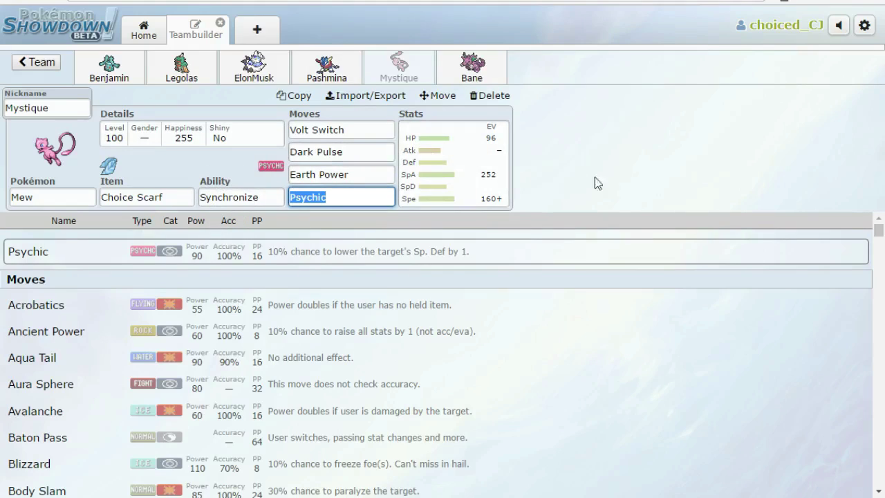
pyautogui.click(593, 138)
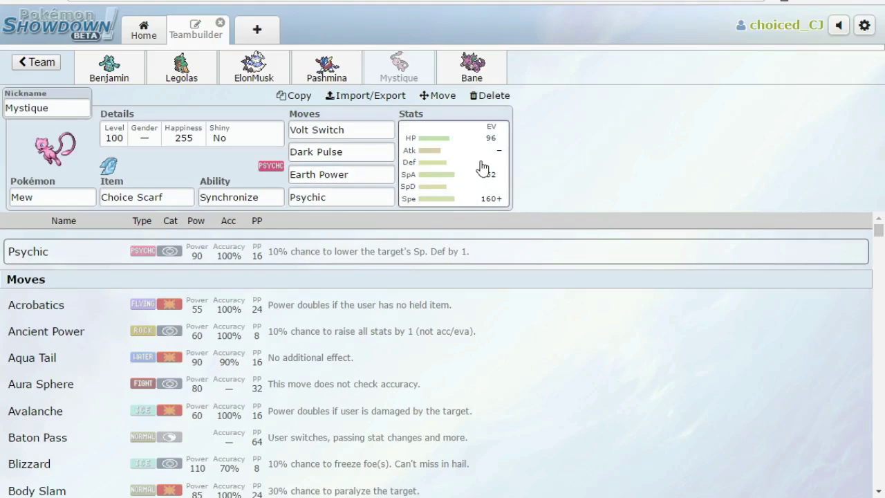
pyautogui.click(446, 201)
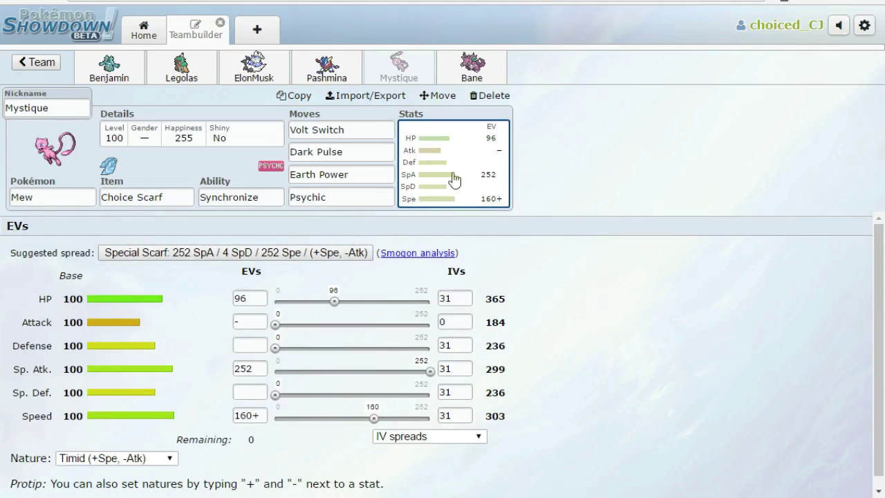
pyautogui.click(371, 200)
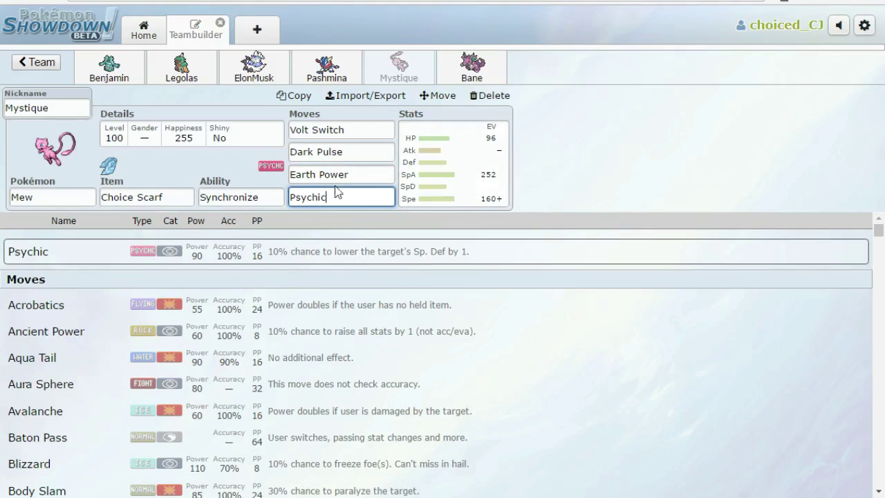
pyautogui.click(468, 184)
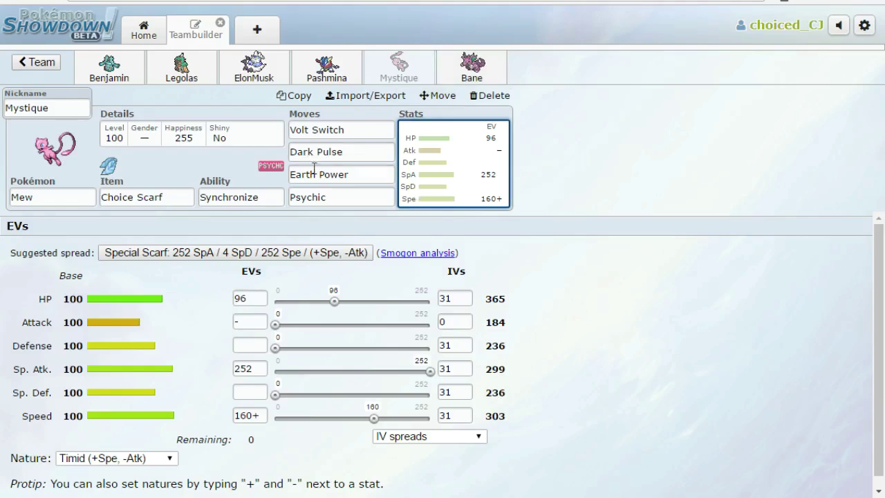
# Replace Nidoking's Shadow Ball with Ice Beam.
pyautogui.click(472, 64)
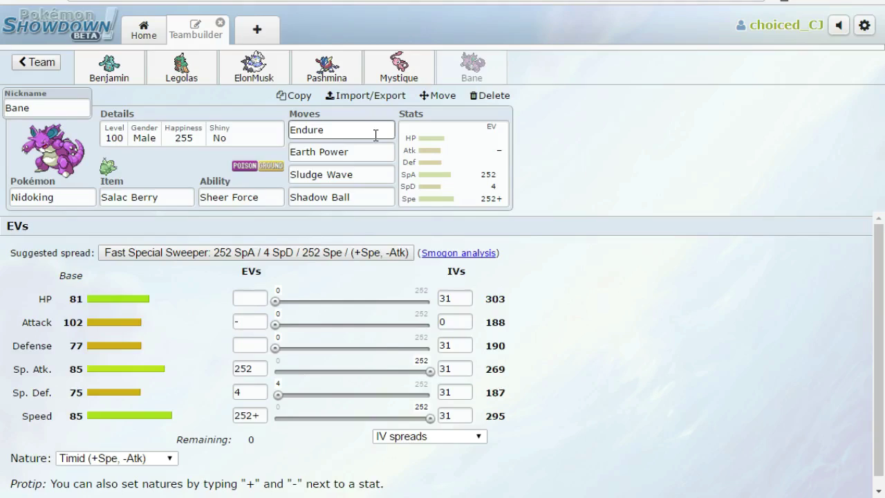
pyautogui.click(364, 199)
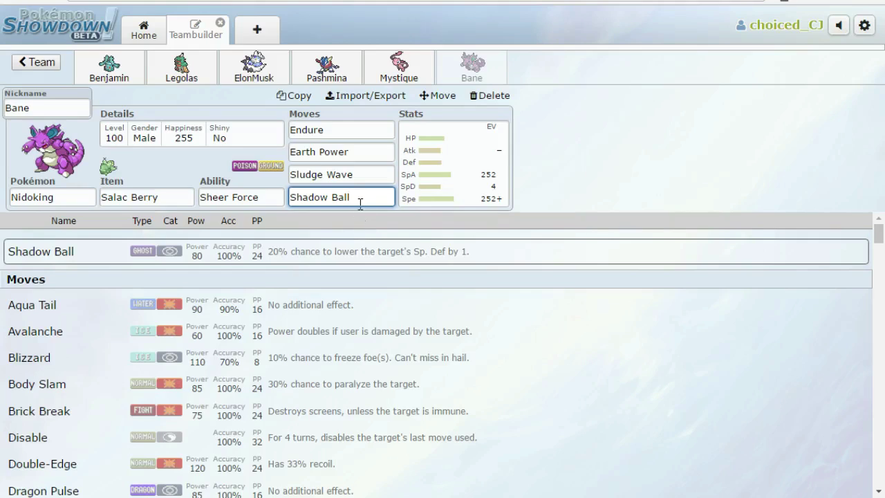
pyautogui.moveTo(366, 200); pyautogui.dragTo(245, 225)
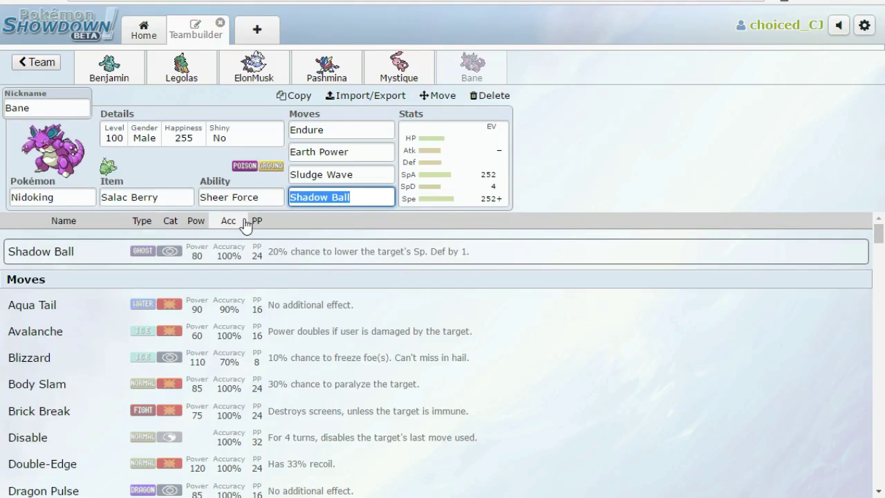
pyautogui.write('Ice')
pyautogui.press('Return')
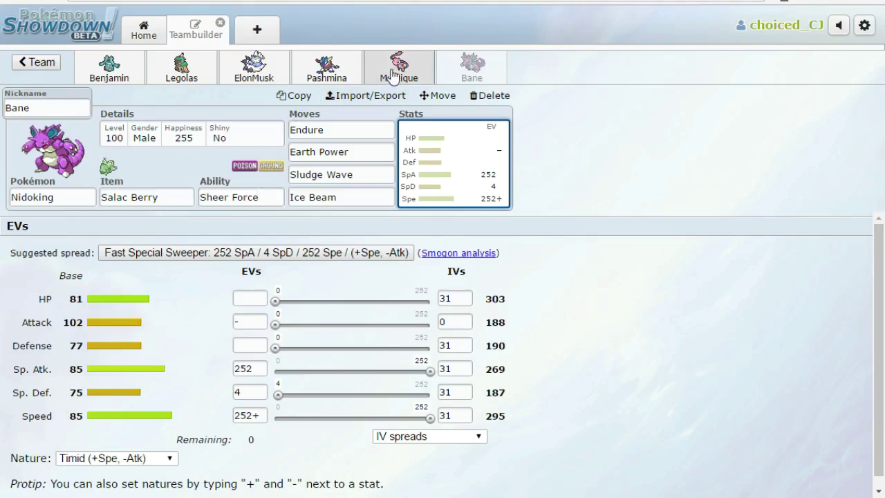
# Recheck the Greninja, Decidueye and Nidoking sets and return to the ubc folder's team list.
pyautogui.click(315, 78)
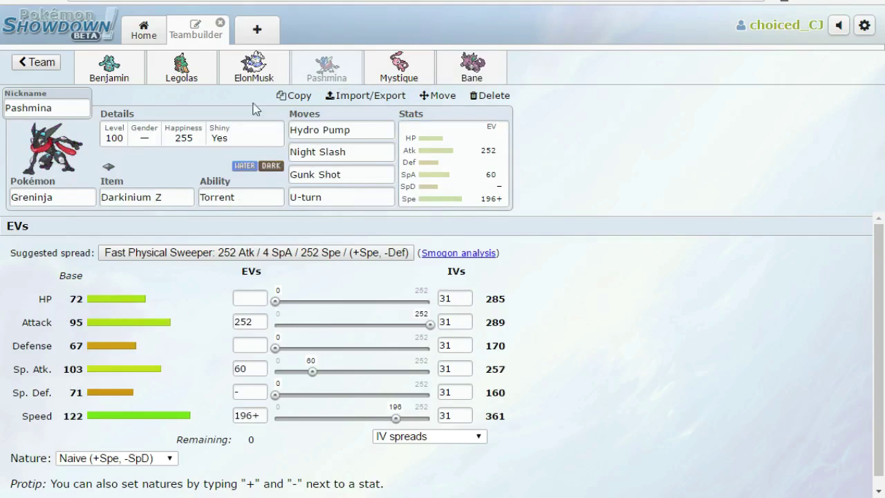
pyautogui.click(180, 69)
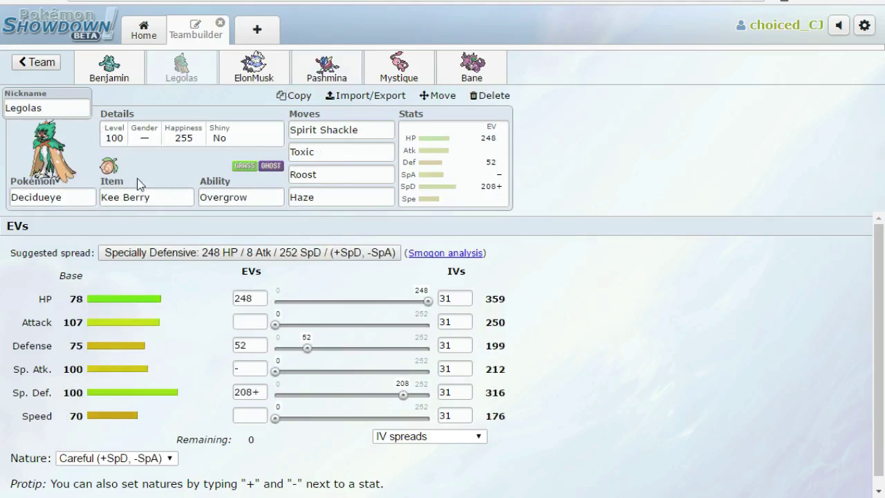
pyautogui.click(469, 69)
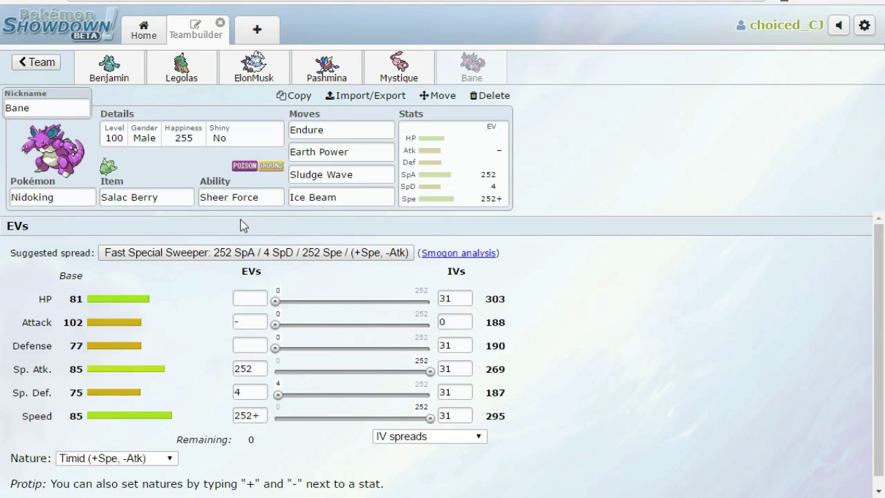
pyautogui.click(33, 62)
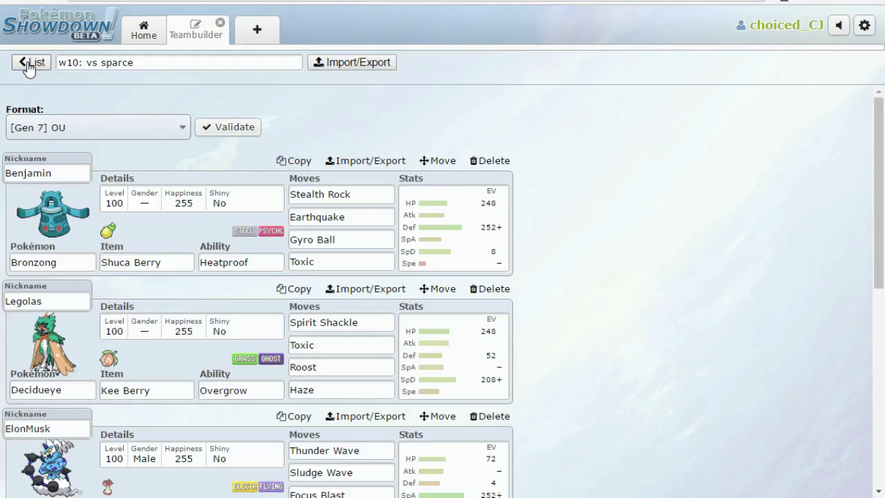
pyautogui.click(25, 63)
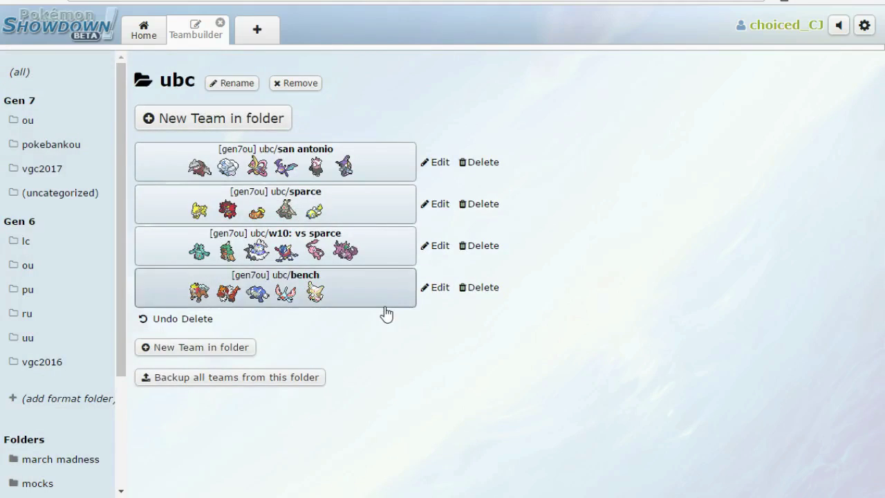